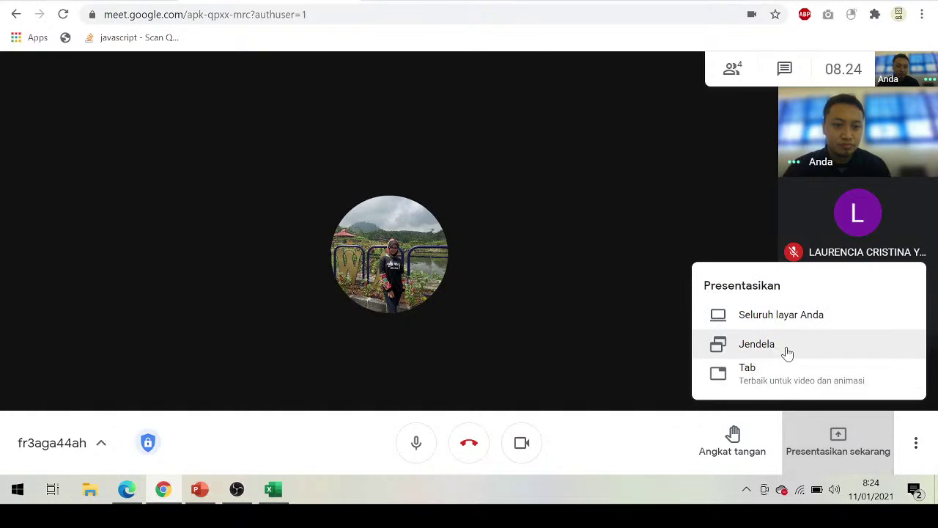
# Share the ABSENSI SISWA workbook window in the meeting and enable editing in the workbook.
pyautogui.click(787, 353)
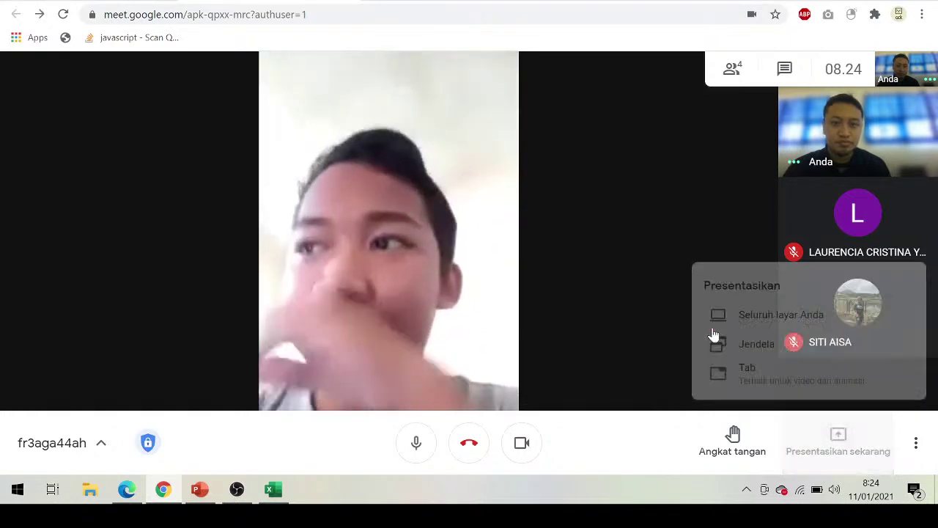
pyautogui.click(469, 129)
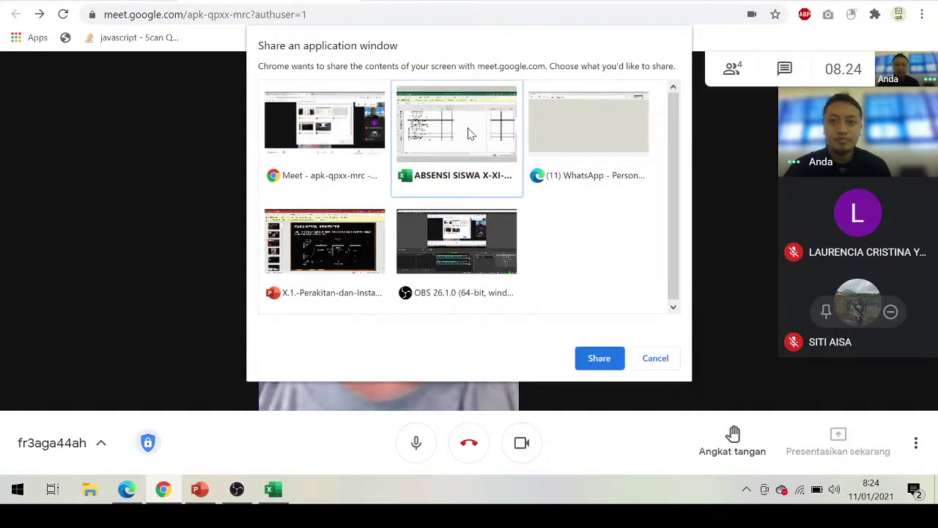
pyautogui.click(598, 358)
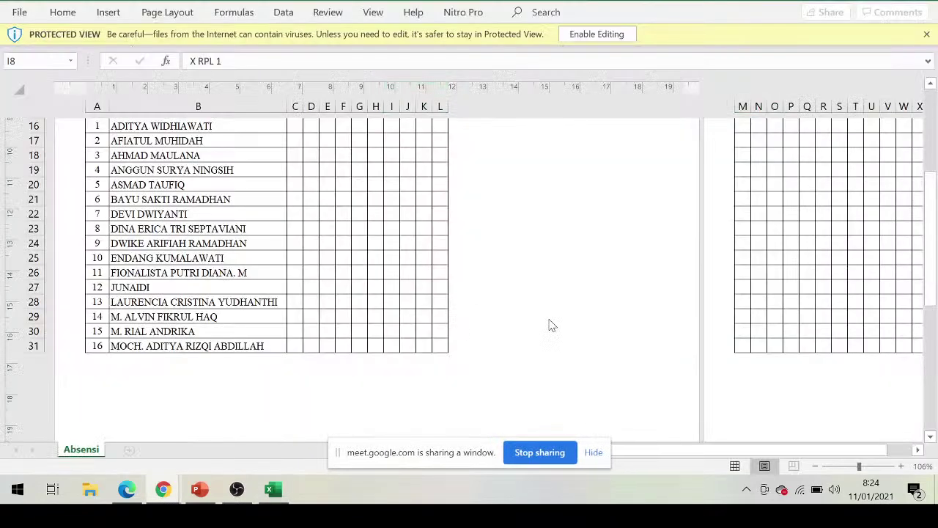
pyautogui.click(599, 35)
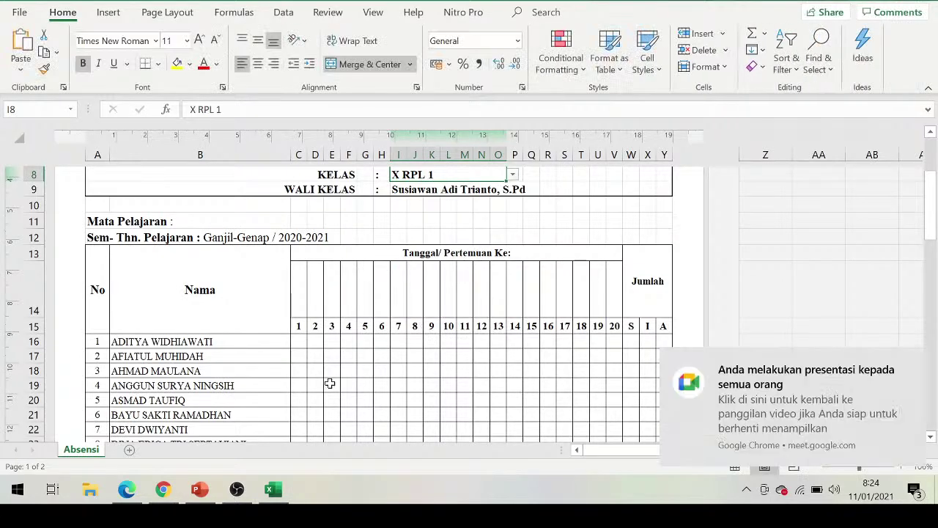
# Enter G in cell C21 to record attendance for student number 6 at meeting 1.
pyautogui.click(330, 383)
pyautogui.press('Left')
pyautogui.press('Left')
pyautogui.press('Left')
pyautogui.press('Down')
pyautogui.press('Down')
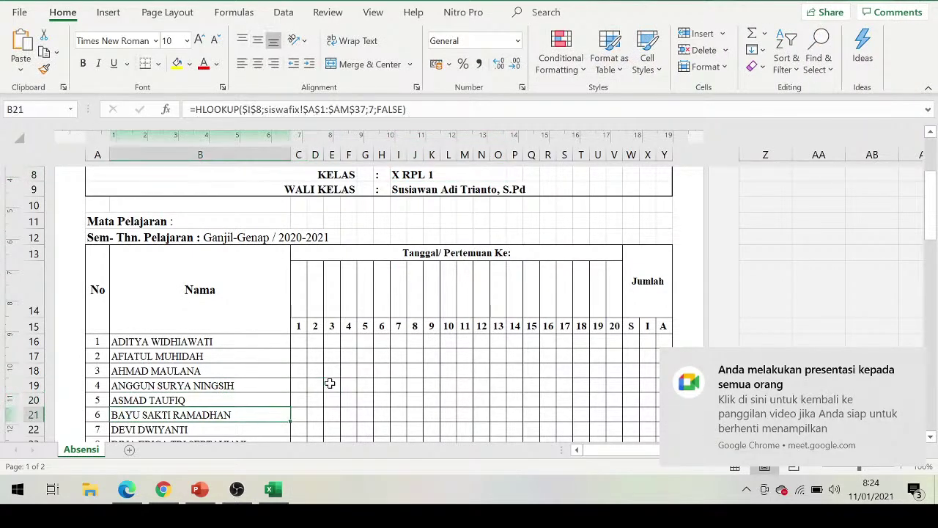
pyautogui.press('Down')
pyautogui.press('Down')
pyautogui.press('Down')
pyautogui.press('Down')
pyautogui.press('Down')
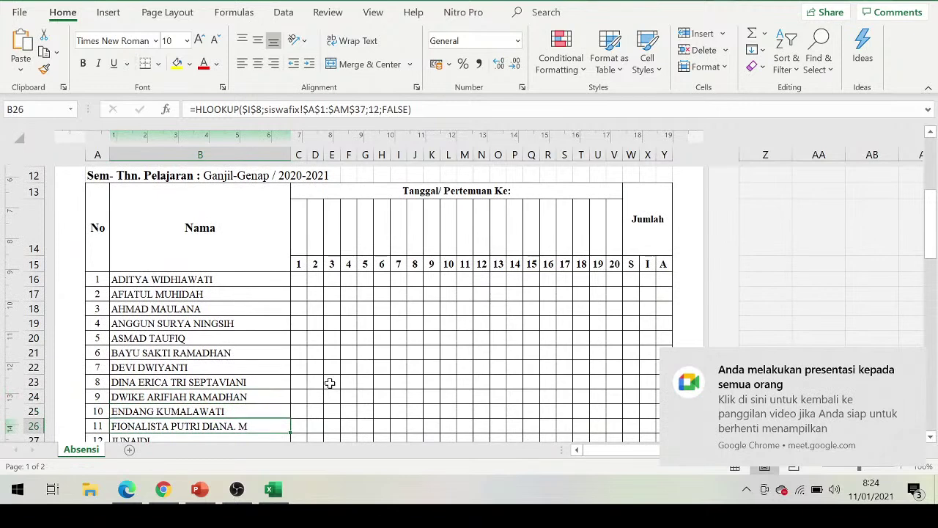
pyautogui.press('Right')
pyautogui.press('Left')
pyautogui.press('Up')
pyautogui.press('Up')
pyautogui.press('Up')
pyautogui.press('Up')
pyautogui.press('Up')
pyautogui.press('Right')
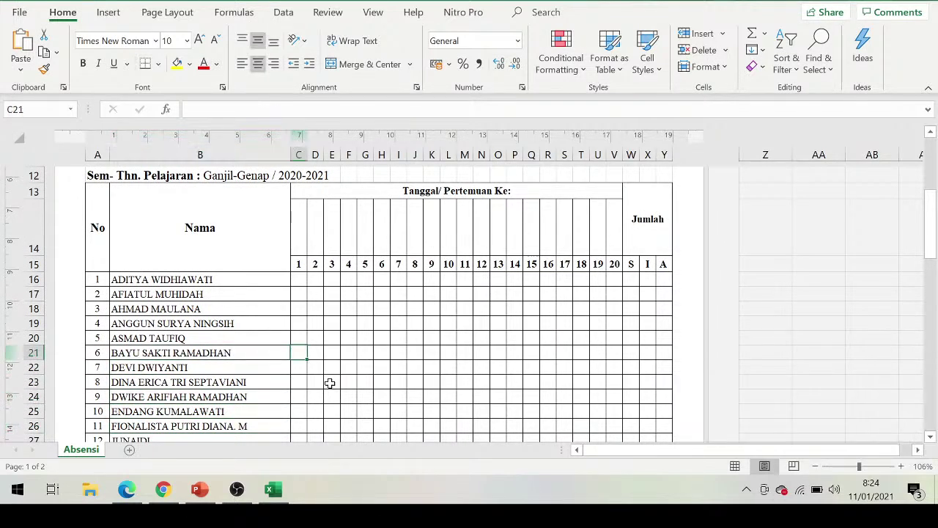
pyautogui.write('G')
pyautogui.press('Return')
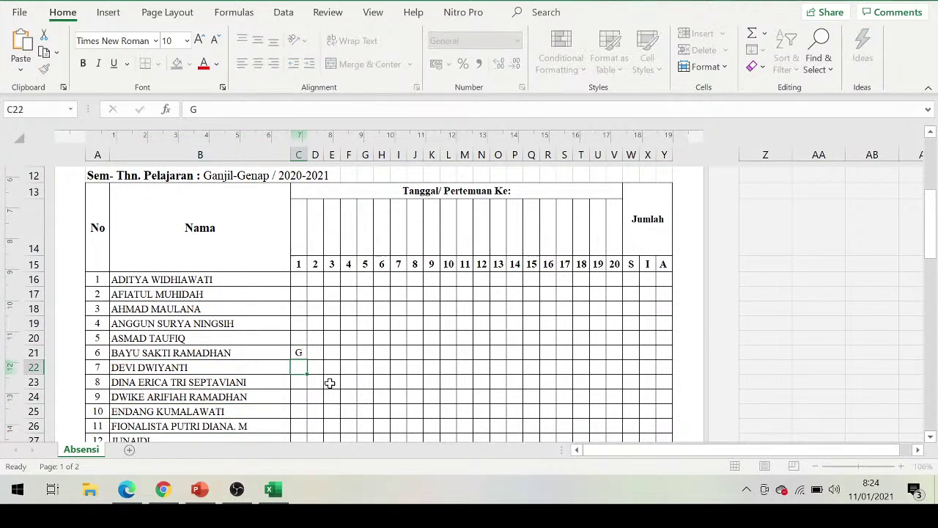
pyautogui.press('Up')
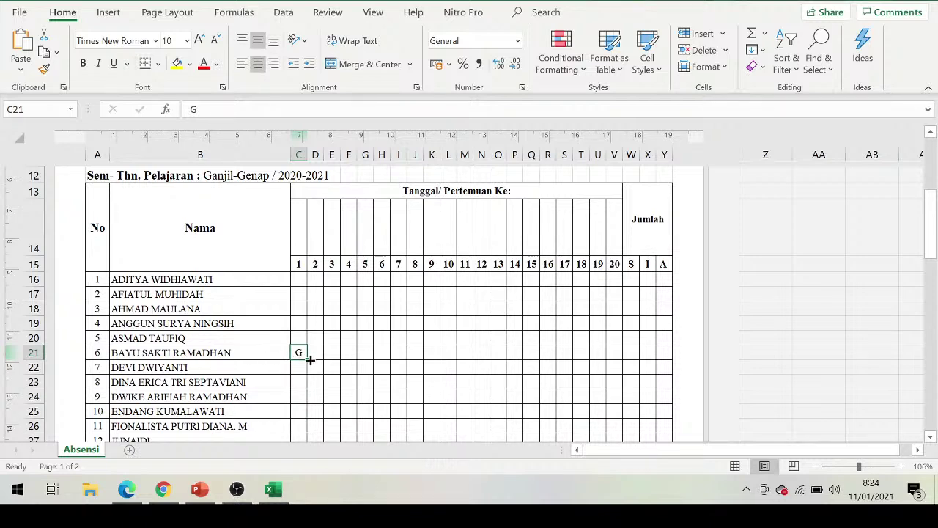
# Switch to the Google Meet call in Chrome.
pyautogui.click(163, 488)
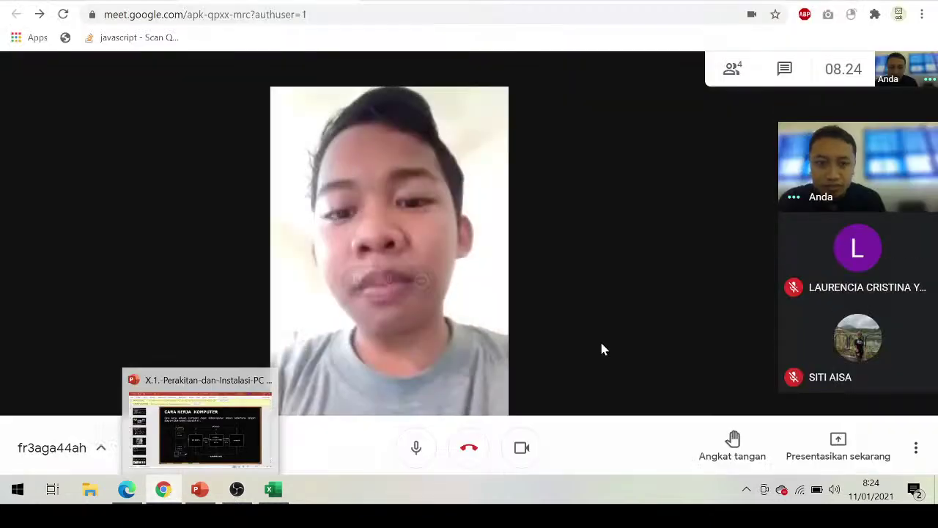
pyautogui.moveTo(265, 490)
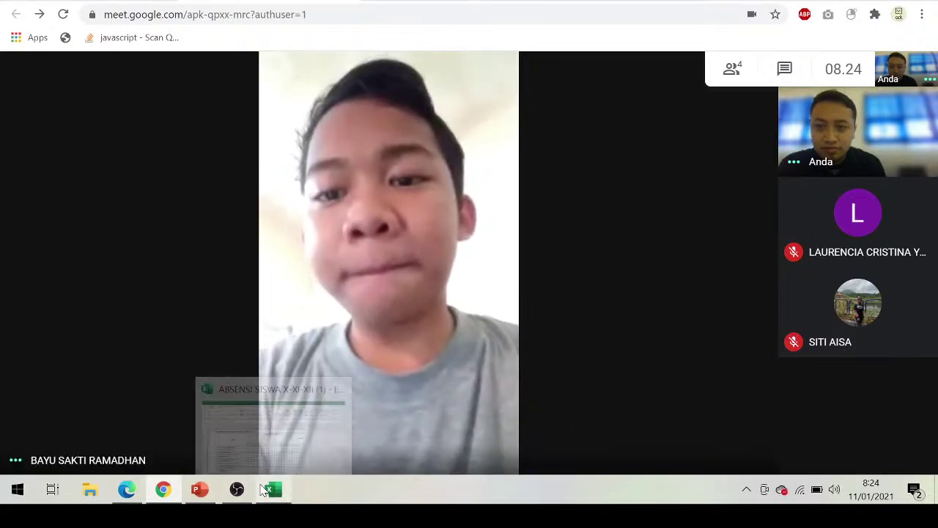
pyautogui.moveTo(614, 294)
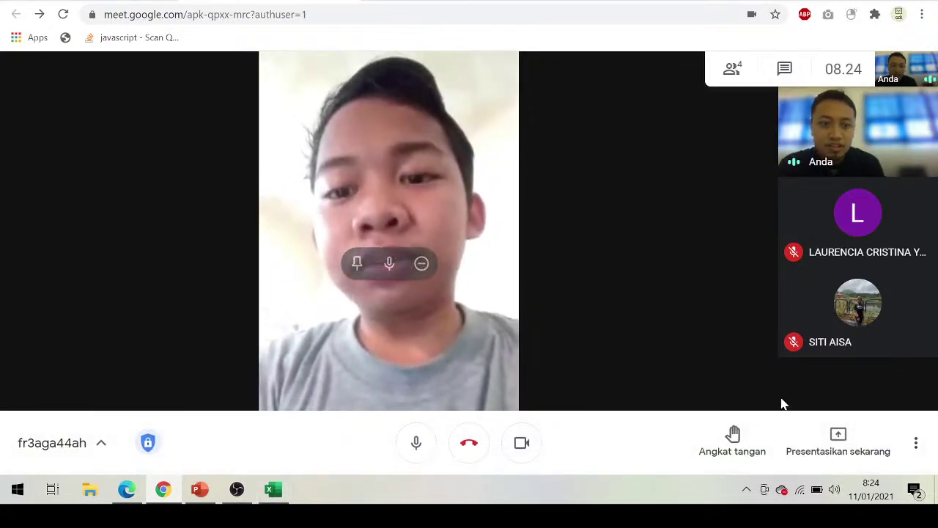
pyautogui.click(824, 438)
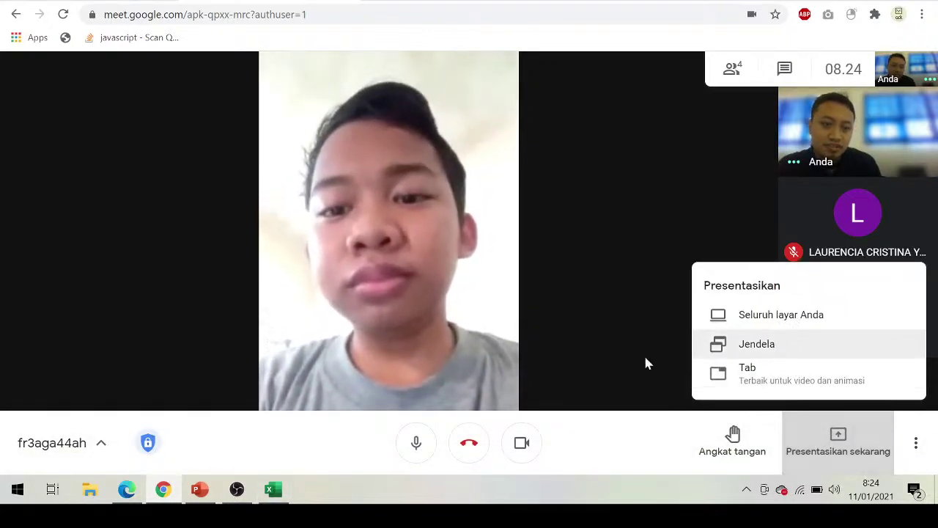
pyautogui.click(779, 376)
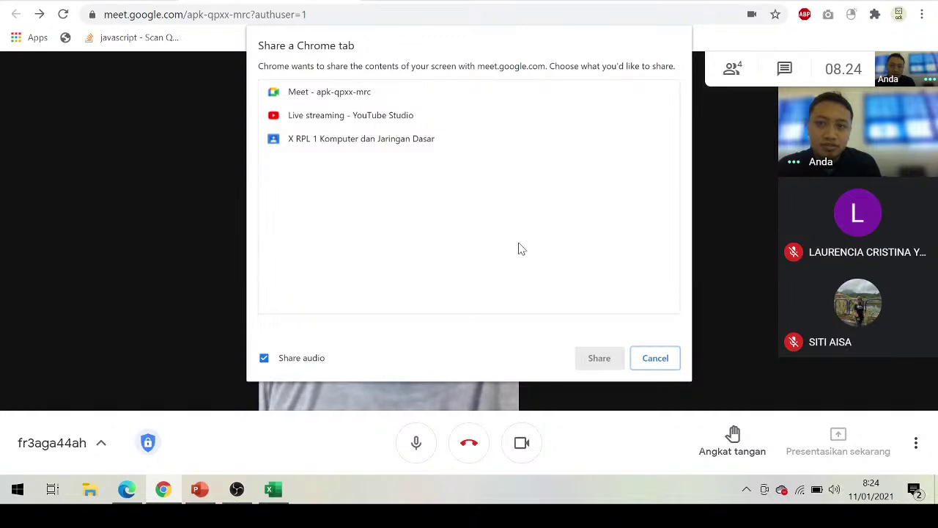
pyautogui.click(655, 357)
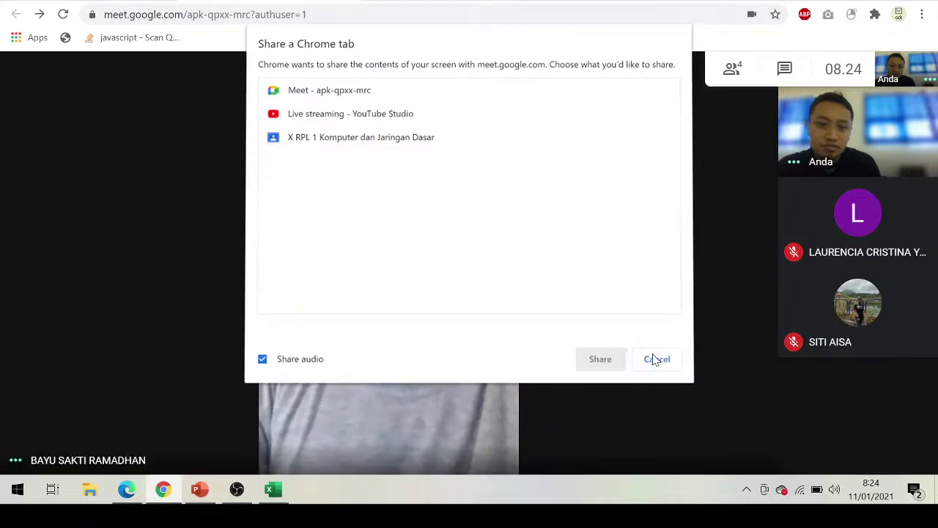
# Present the entire screen to the meeting participants.
pyautogui.click(834, 458)
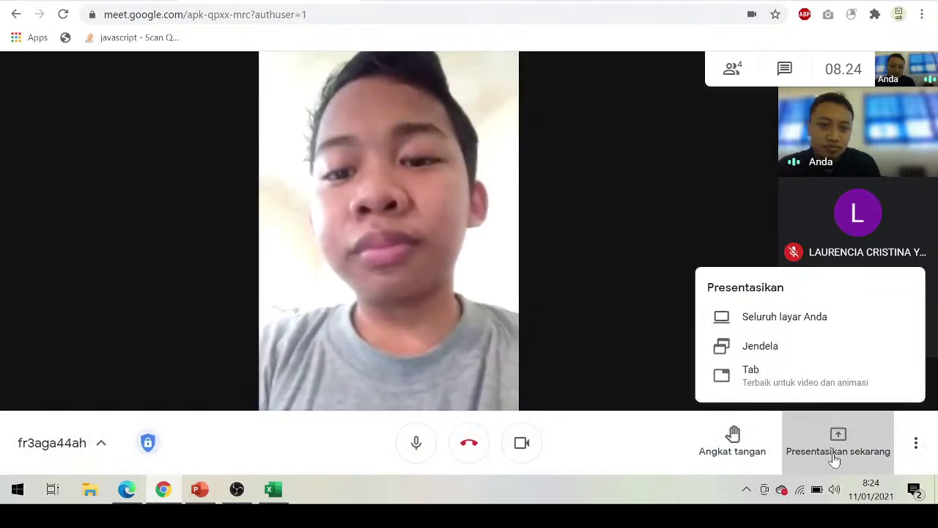
pyautogui.click(775, 327)
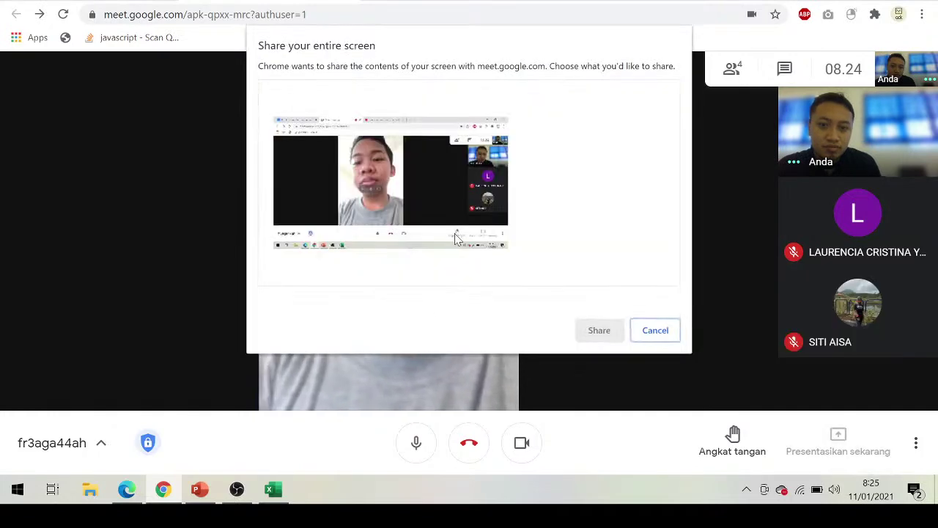
pyautogui.click(450, 214)
pyautogui.click(597, 331)
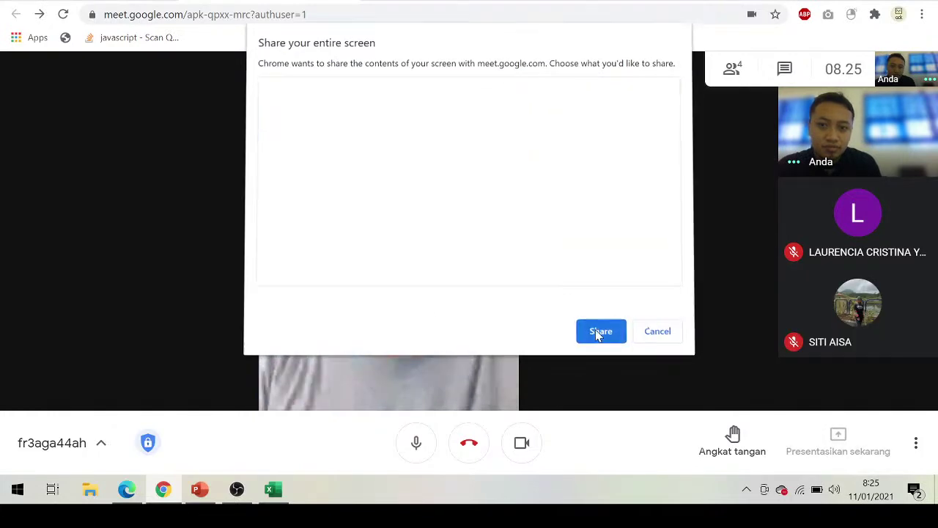
# Switch to the Excel attendance sheet and enter G in cell C47 for student number 32 at meeting 1.
pyautogui.click(273, 490)
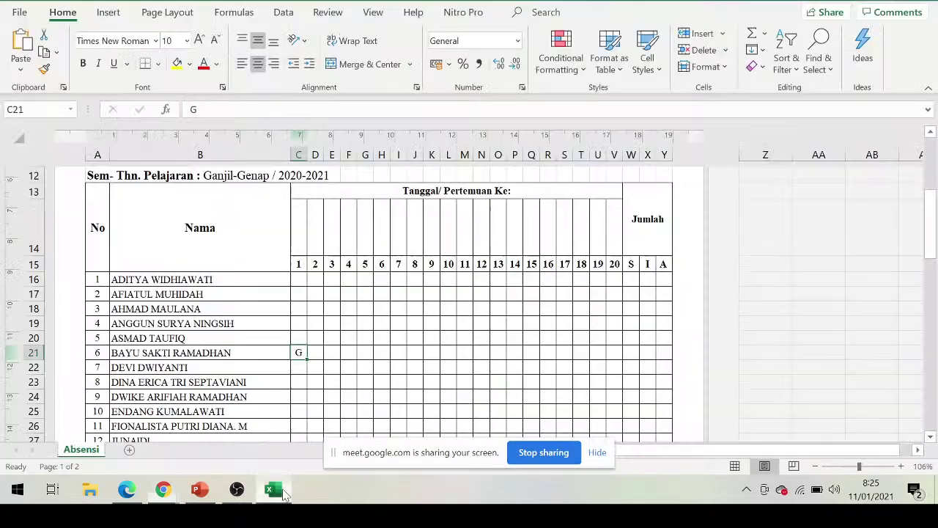
pyautogui.click(341, 279)
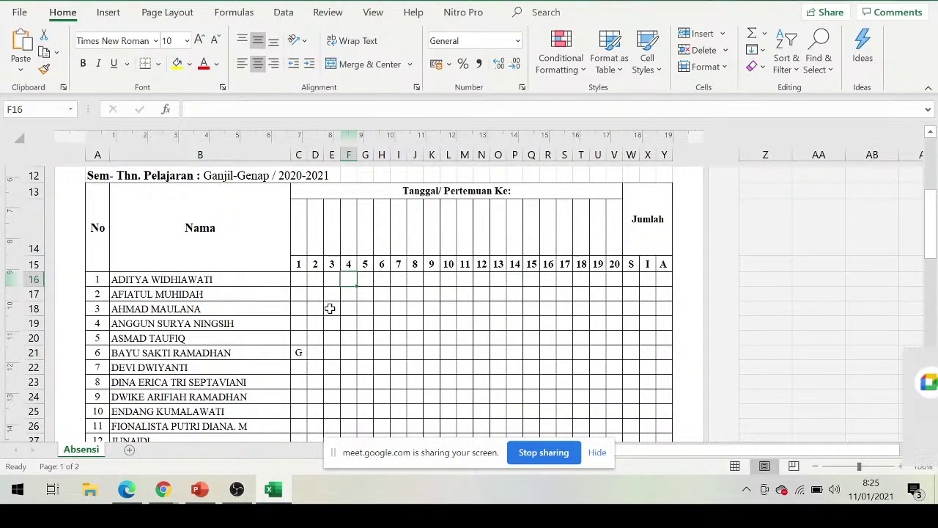
pyautogui.click(260, 346)
pyautogui.press('Tab')
pyautogui.press('Return')
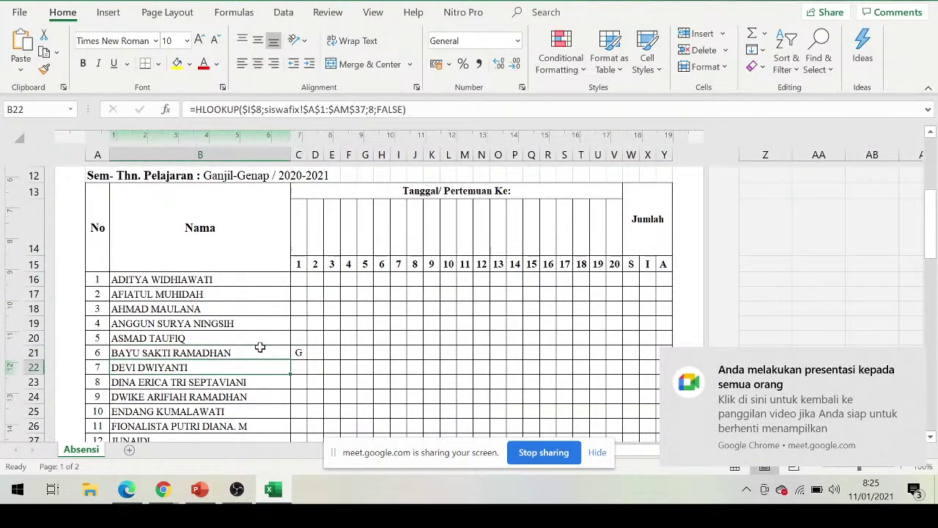
pyautogui.press('Return')
pyautogui.press('Return')
pyautogui.press('Return')
pyautogui.press('Return')
pyautogui.press('Return')
pyautogui.press('Return')
pyautogui.press('Return')
pyautogui.press('Return')
pyautogui.press('Return')
pyautogui.press('Return')
pyautogui.press('Return')
pyautogui.press('Return')
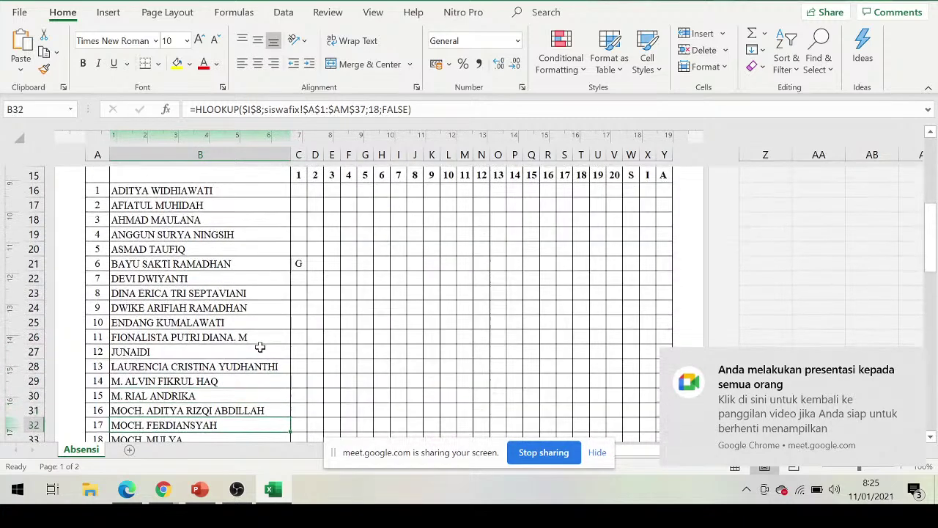
pyautogui.press('Return')
pyautogui.press('Return')
pyautogui.press('Return')
pyautogui.press('Return')
pyautogui.press('Return')
pyautogui.press('Return')
pyautogui.press('Return')
pyautogui.press('Return')
pyautogui.press('Return')
pyautogui.press('Return')
pyautogui.press('Return')
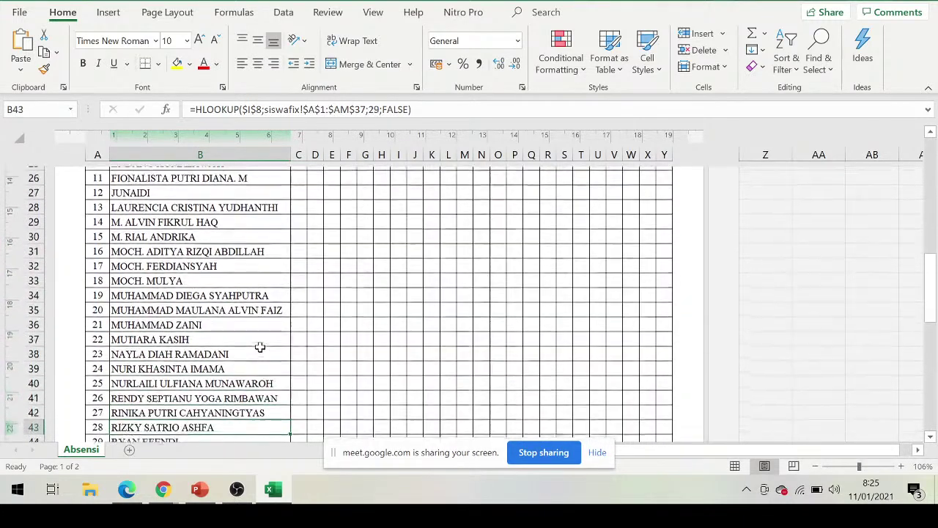
pyautogui.press('Return')
pyautogui.press('Return')
pyautogui.press('Tab')
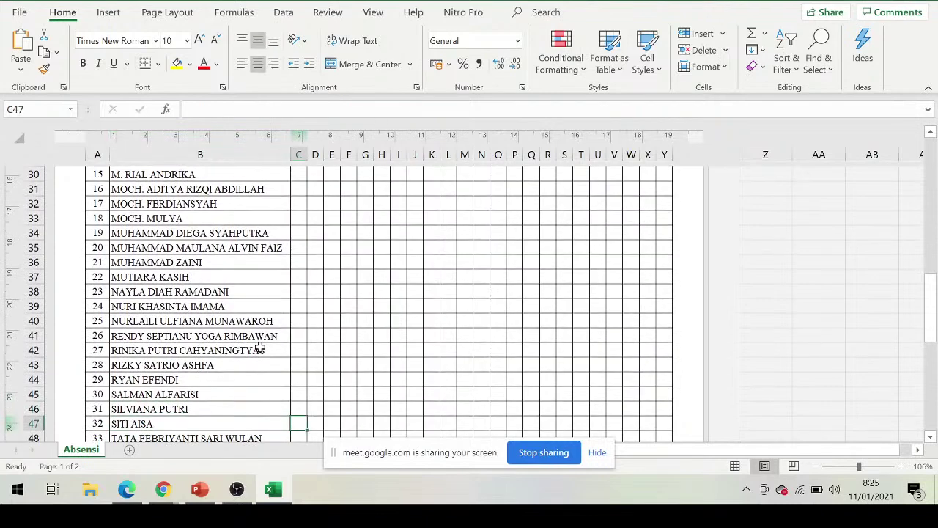
pyautogui.write('G')
pyautogui.press('Up')
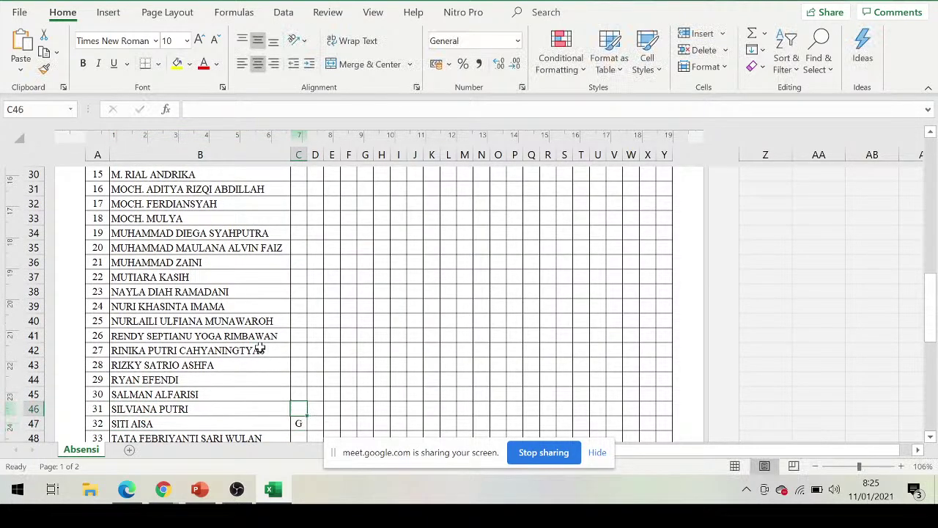
# Enter the date 11/01/2021 in cell C14 above meeting number 1.
pyautogui.hotkey('ctrl', 'Up')
pyautogui.press('Up')
pyautogui.press('Up')
pyautogui.press('Up')
pyautogui.press('Up')
pyautogui.press('Up')
pyautogui.press('Up')
pyautogui.press('Up')
pyautogui.press('Up')
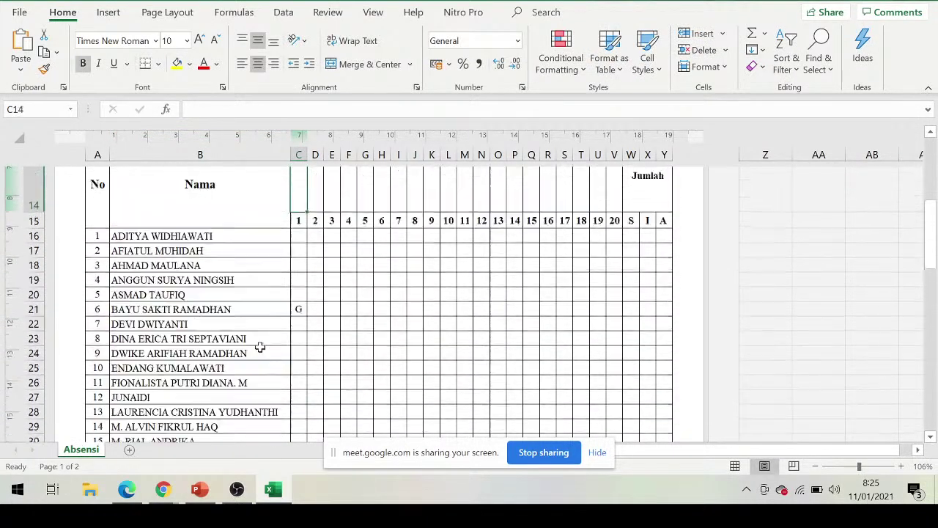
pyautogui.press('Down')
pyautogui.write('11')
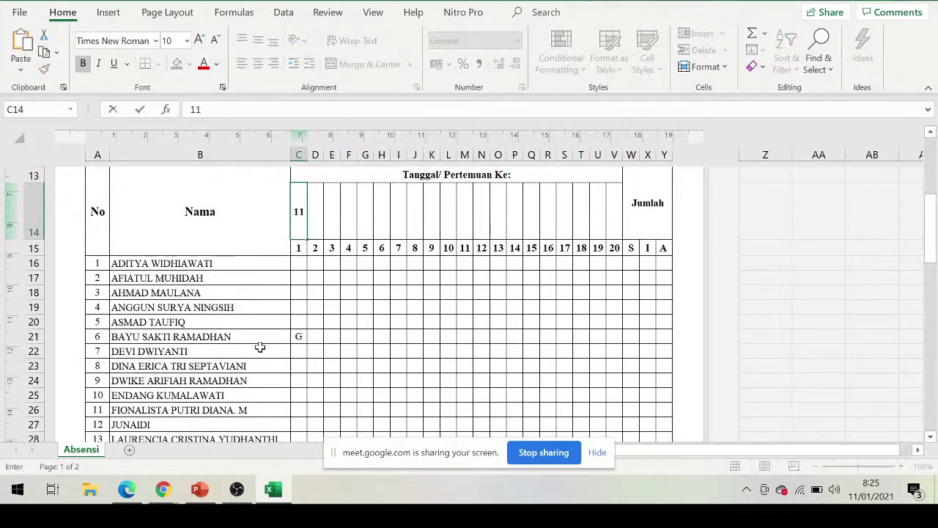
pyautogui.write('/01/2021')
pyautogui.press('Return')
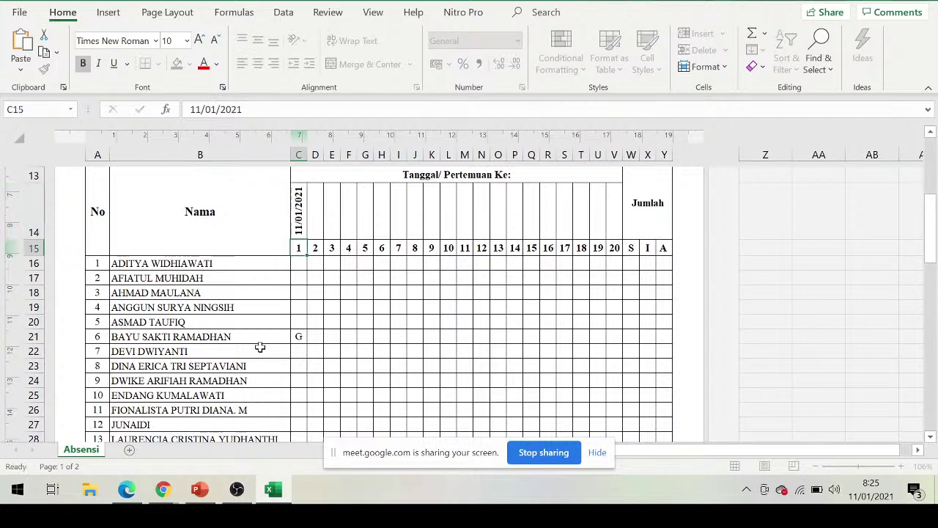
# Enter G in cell C28 to record attendance for student number 13 on 11/01/2021.
pyautogui.press('Down')
pyautogui.press('Down')
pyautogui.press('Down')
pyautogui.press('Down')
pyautogui.press('Down')
pyautogui.press('Down')
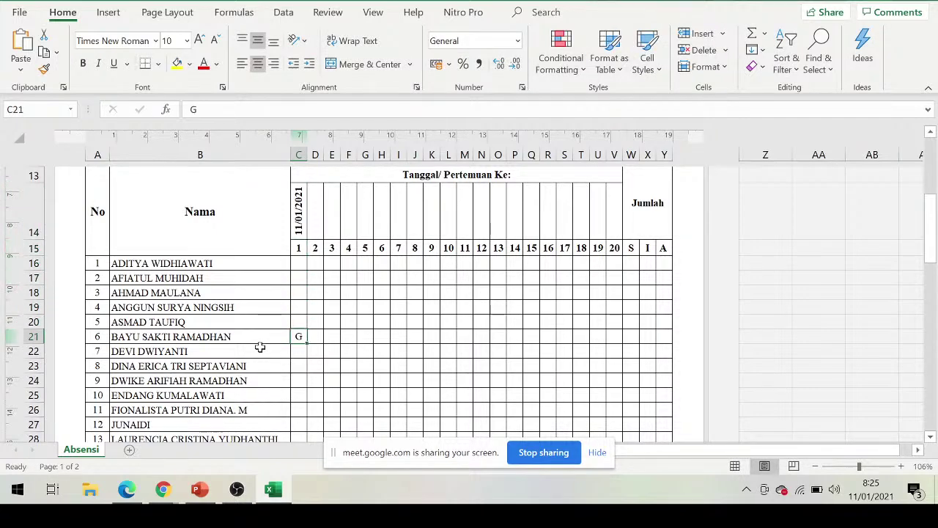
pyautogui.press('Down')
pyautogui.press('Down')
pyautogui.press('Down')
pyautogui.press('Down')
pyautogui.press('Down')
pyautogui.press('Down')
pyautogui.press('Down')
pyautogui.press('Down')
pyautogui.press('Down')
pyautogui.press('Down')
pyautogui.press('Down')
pyautogui.press('Down')
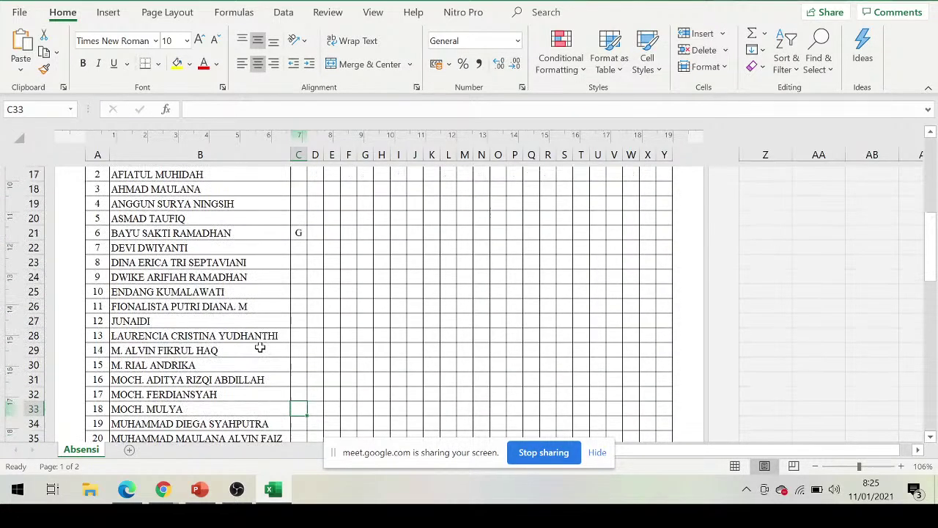
pyautogui.press('Up')
pyautogui.press('Up')
pyautogui.press('Up')
pyautogui.press('Up')
pyautogui.press('Up')
pyautogui.write('G')
pyautogui.press('Return')
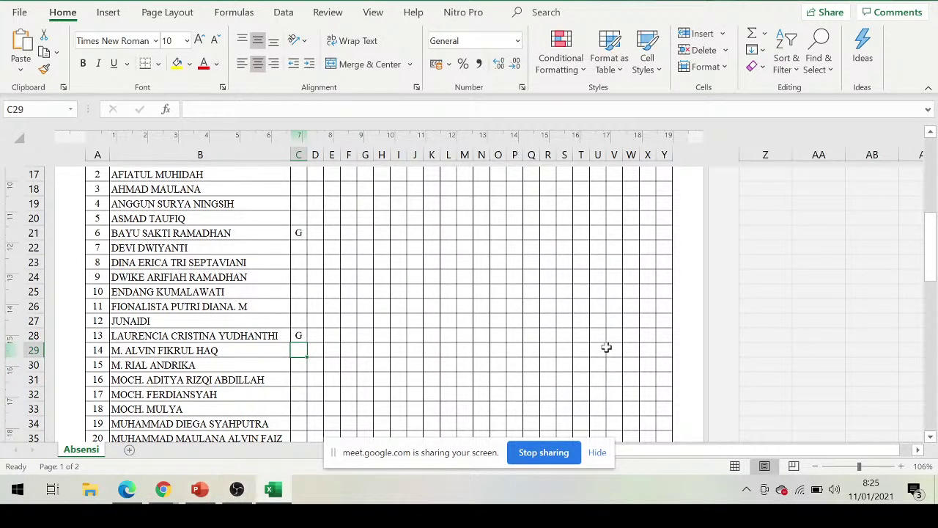
# Enter Y in cell C40 to record student number 25 for meeting 1 on 11/01/2021.
pyautogui.scroll(3, 315, 315)
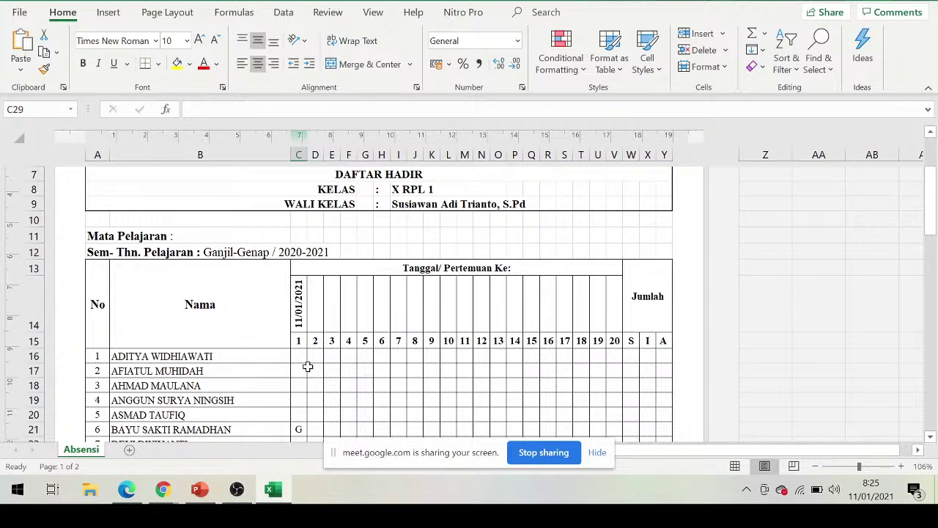
pyautogui.click(315, 371)
pyautogui.press('Left')
pyautogui.press('Down')
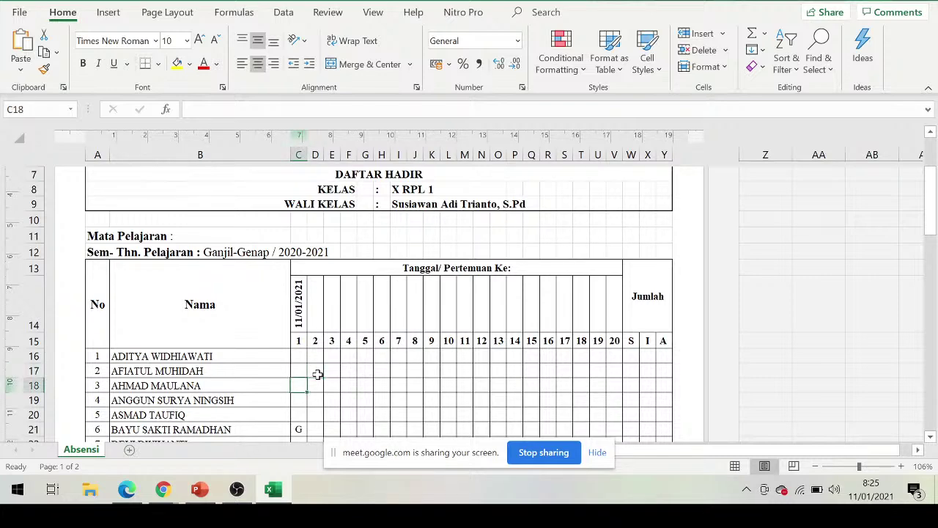
pyautogui.press('Down')
pyautogui.press('Down')
pyautogui.press('Down')
pyautogui.press('Down')
pyautogui.press('Down')
pyautogui.press('Down')
pyautogui.press('Down')
pyautogui.press('Down')
pyautogui.press('Down')
pyautogui.press('Down')
pyautogui.press('Down')
pyautogui.press('Down')
pyautogui.press('Down')
pyautogui.press('Down')
pyautogui.press('Down')
pyautogui.press('Down')
pyautogui.press('Down')
pyautogui.press('Down')
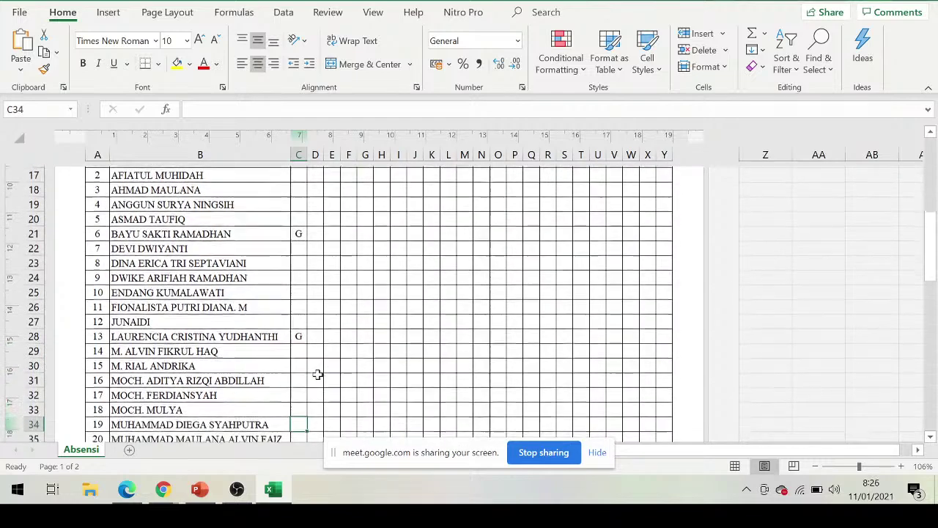
pyautogui.press('Down')
pyautogui.press('Down')
pyautogui.press('Down')
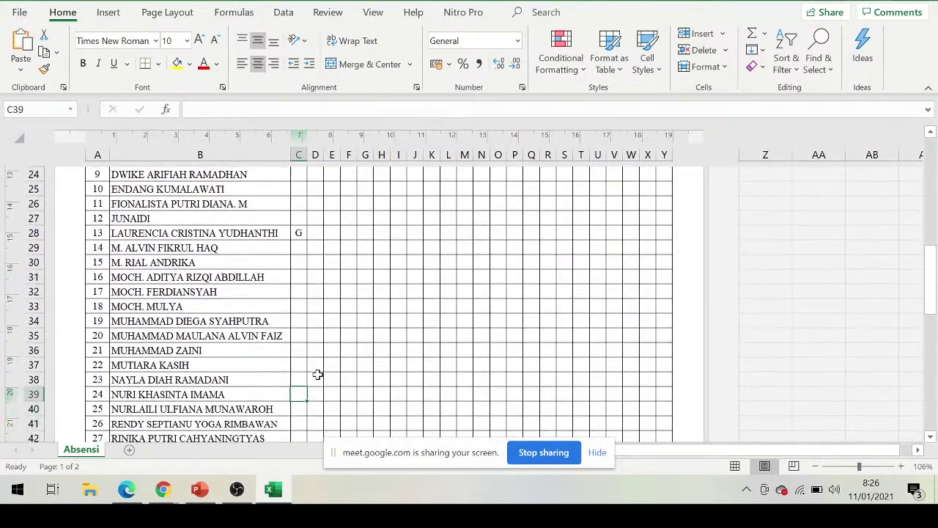
pyautogui.press('Down')
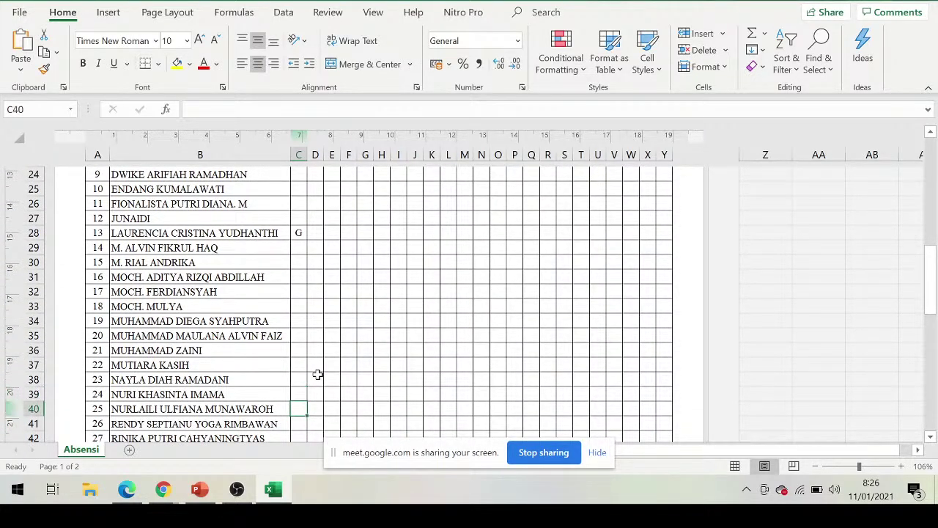
pyautogui.write('Y')
pyautogui.press('Return')
# Enter Y in cell C18 to record student number 3 for meeting 1.
pyautogui.press('Up')
pyautogui.press('Up')
pyautogui.press('Up')
pyautogui.press('Up')
pyautogui.press('Up')
pyautogui.press('Up')
pyautogui.press('Up')
pyautogui.press('Up')
pyautogui.press('Up')
pyautogui.press('Up')
pyautogui.press('Up')
pyautogui.press('Up')
pyautogui.press('Up')
pyautogui.press('Up')
pyautogui.press('Up')
pyautogui.press('Up')
pyautogui.press('Up')
pyautogui.press('Up')
pyautogui.press('Up')
pyautogui.press('Up')
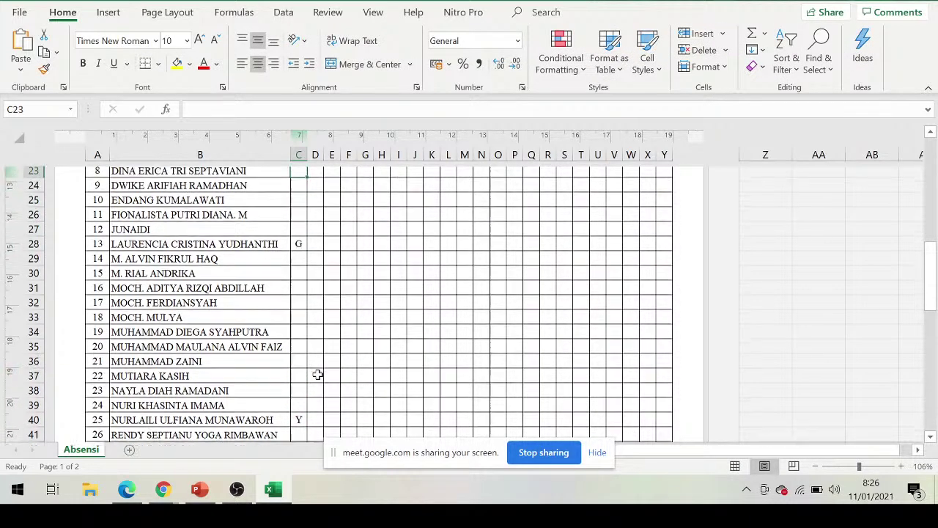
pyautogui.press('Up')
pyautogui.press('Up')
pyautogui.press('Up')
pyautogui.press('Up')
pyautogui.press('Up')
pyautogui.press('Down')
pyautogui.press('Down')
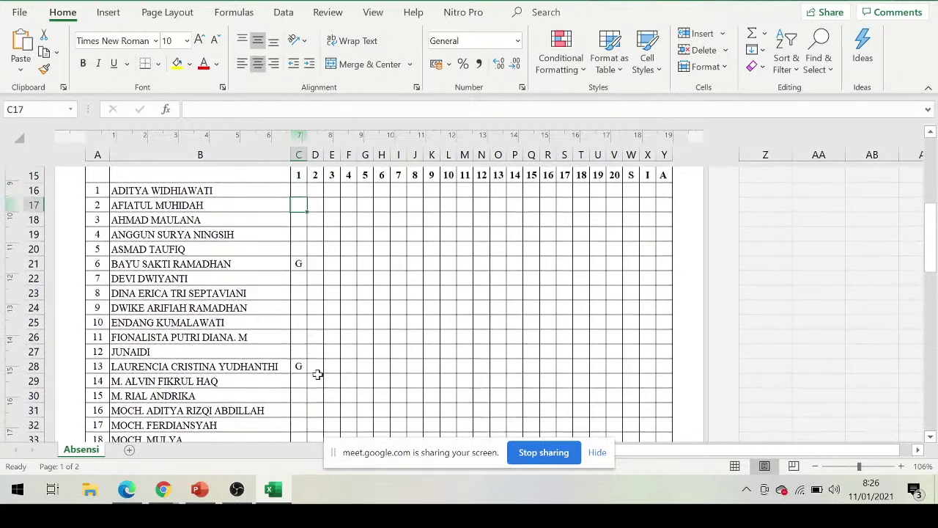
pyautogui.write('Y')
pyautogui.press('Return')
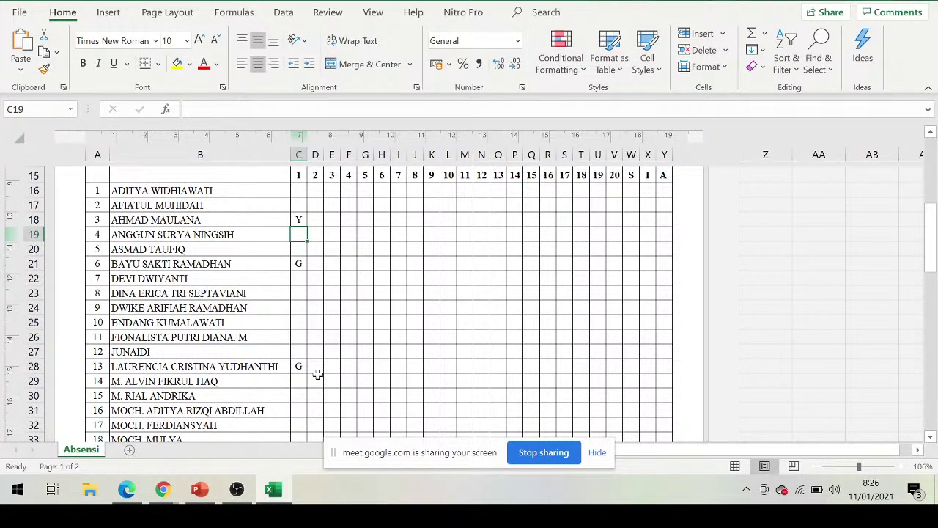
# Enter Y in cell C17 to record student number 2 for meeting 1.
pyautogui.press('Down')
pyautogui.press('Up')
pyautogui.press('Down')
pyautogui.press('Down')
pyautogui.press('Down')
pyautogui.press('Down')
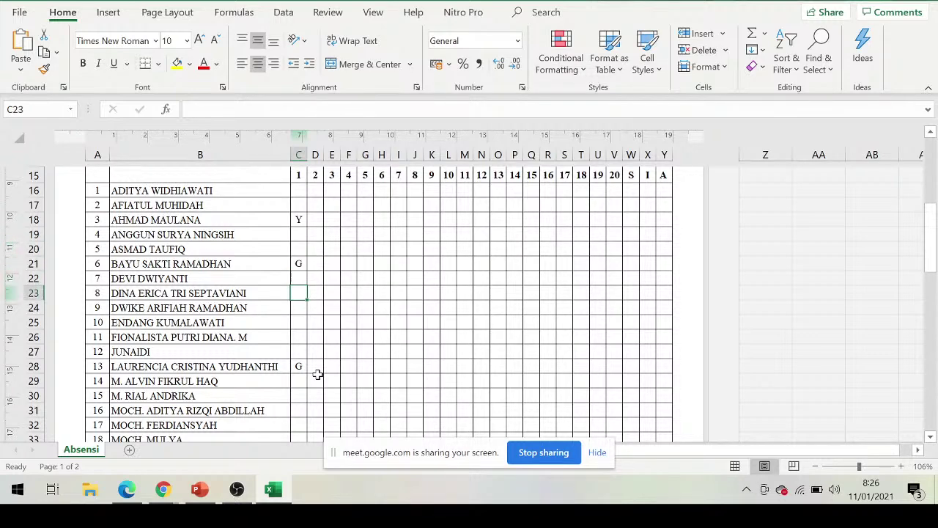
pyautogui.press('Up')
pyautogui.press('Up')
pyautogui.press('Up')
pyautogui.press('Up')
pyautogui.press('Up')
pyautogui.press('Up')
pyautogui.write('Y')
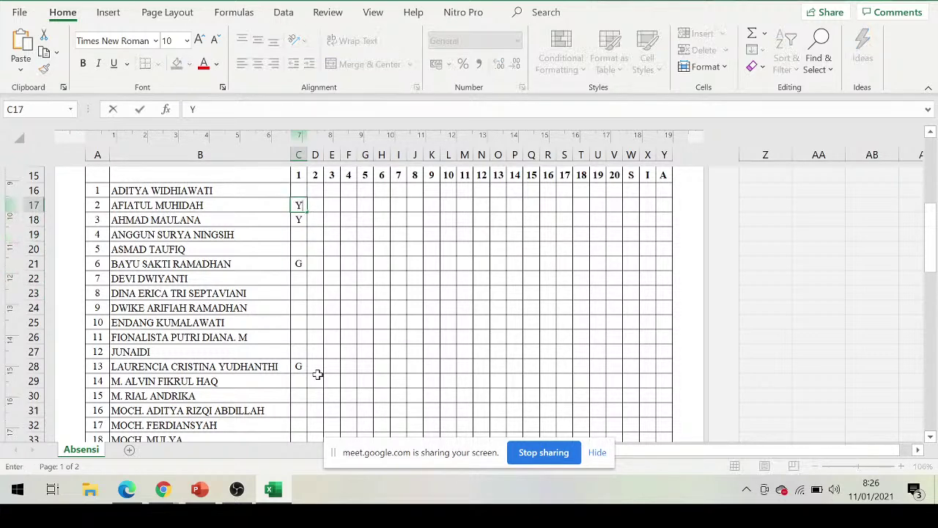
pyautogui.press('Return')
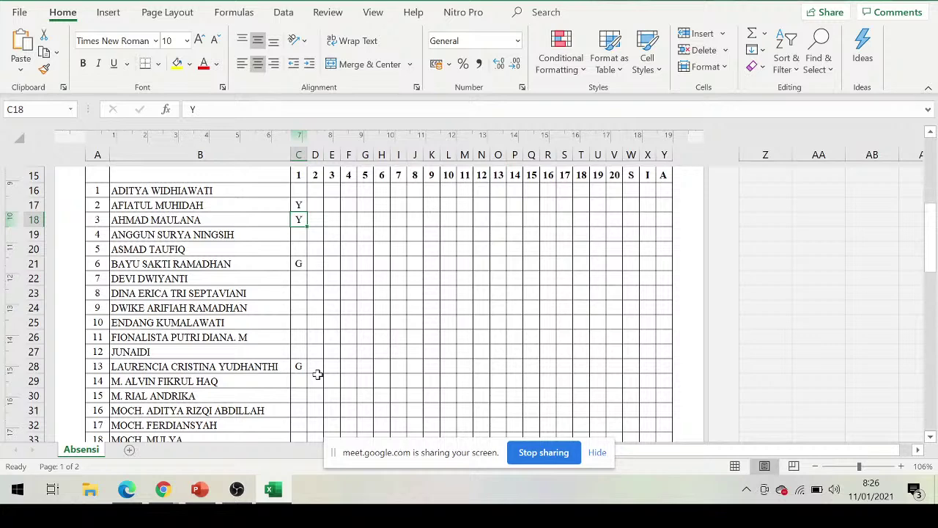
# Enter Y in cell C20 to record student number 5 for meeting 1.
pyautogui.press('Down')
pyautogui.press('Up')
pyautogui.press('Up')
pyautogui.press('Down')
pyautogui.press('Down')
pyautogui.press('Down')
pyautogui.write('Y')
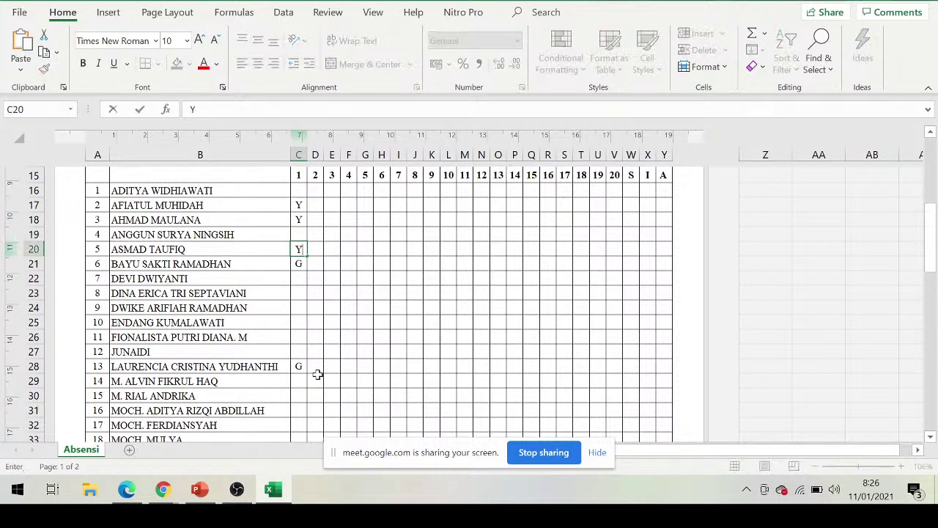
pyautogui.press('Return')
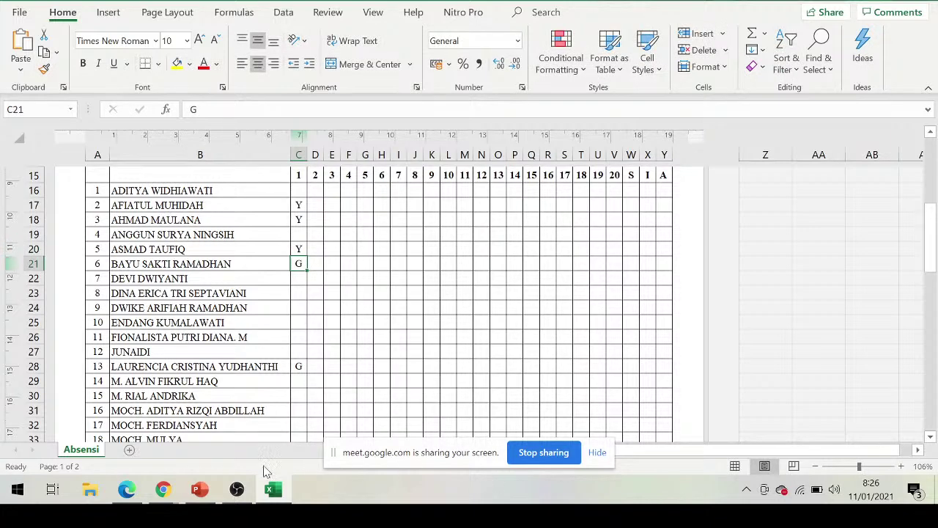
# Stop sharing the screen and switch to the Google Meet call in Chrome.
pyautogui.click(569, 452)
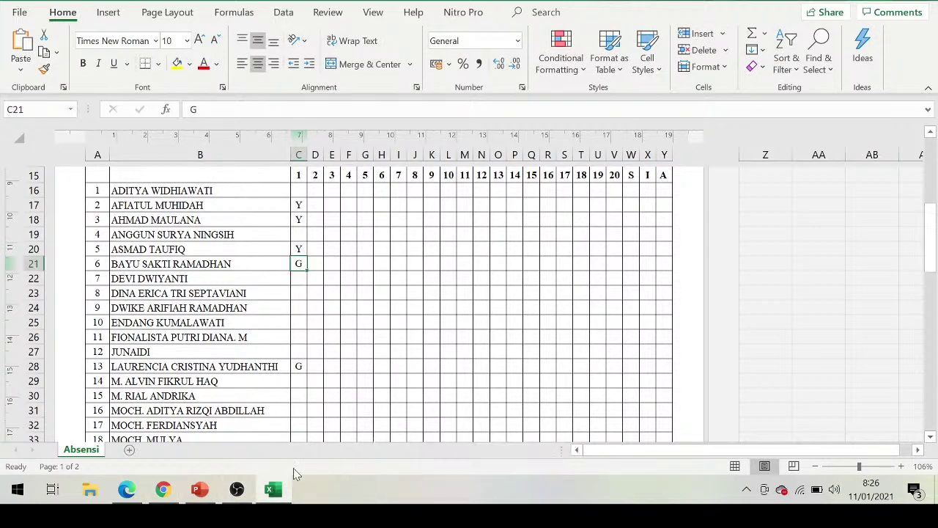
pyautogui.click(174, 490)
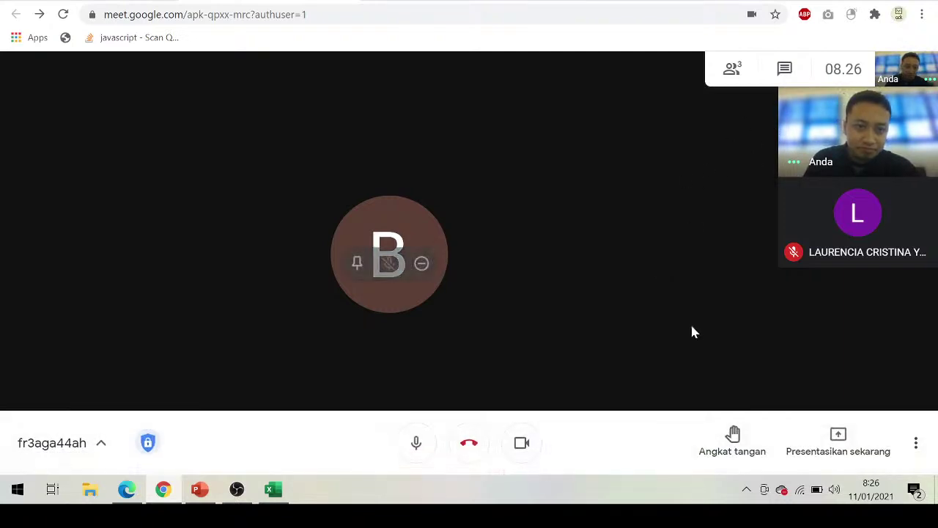
# Show the meeting in full screen and pin your own video tile to the main view.
pyautogui.click(922, 14)
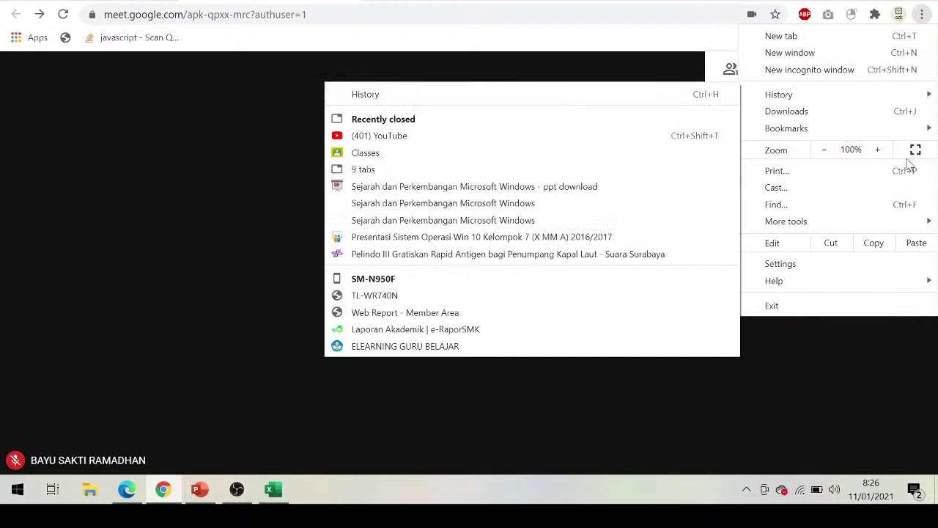
pyautogui.click(914, 150)
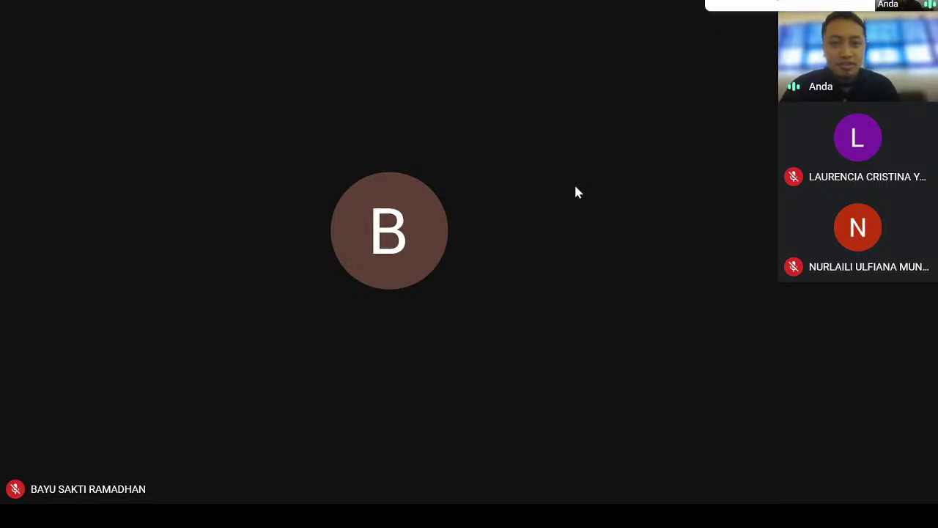
pyautogui.click(843, 56)
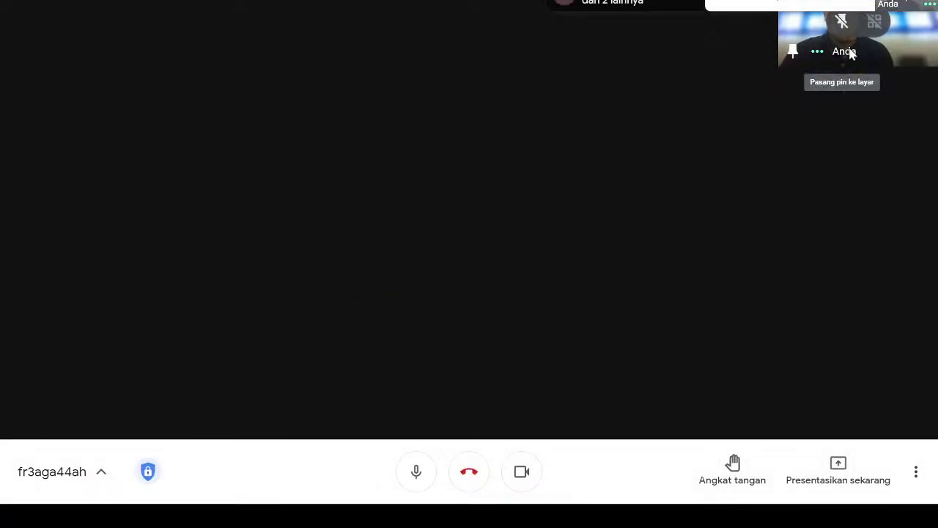